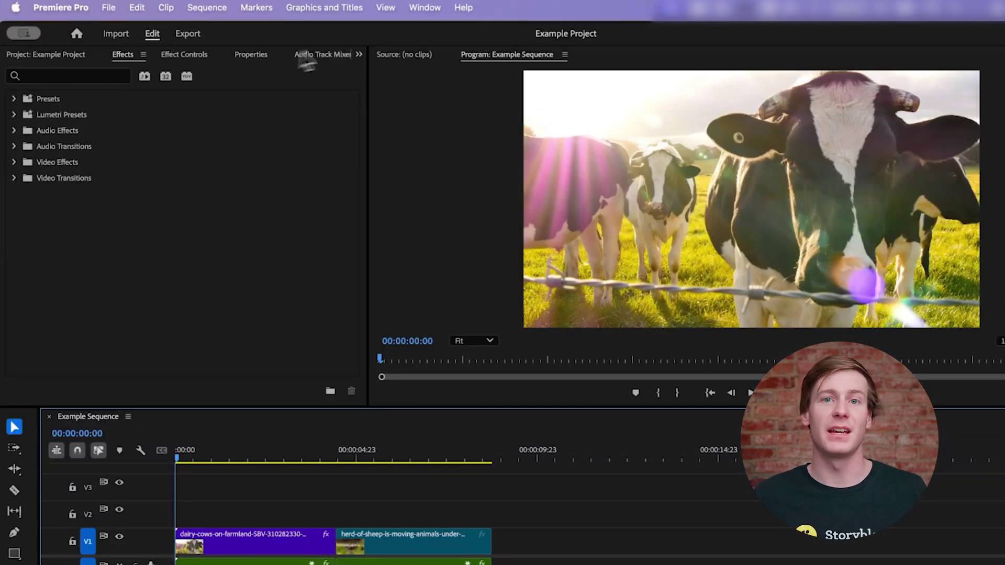
Show the Effects panel and expand Video Transitions (Dissolve, Wipe) and Audio Transitions > Crossfade
{"action": "left_click", "coordinate": [425, 11]}
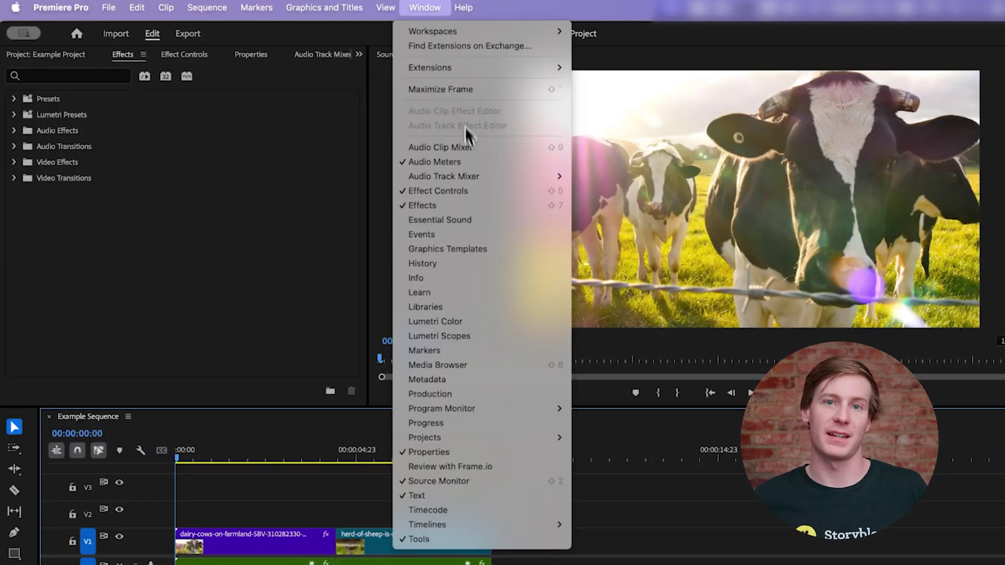
{"action": "left_click", "coordinate": [476, 206]}
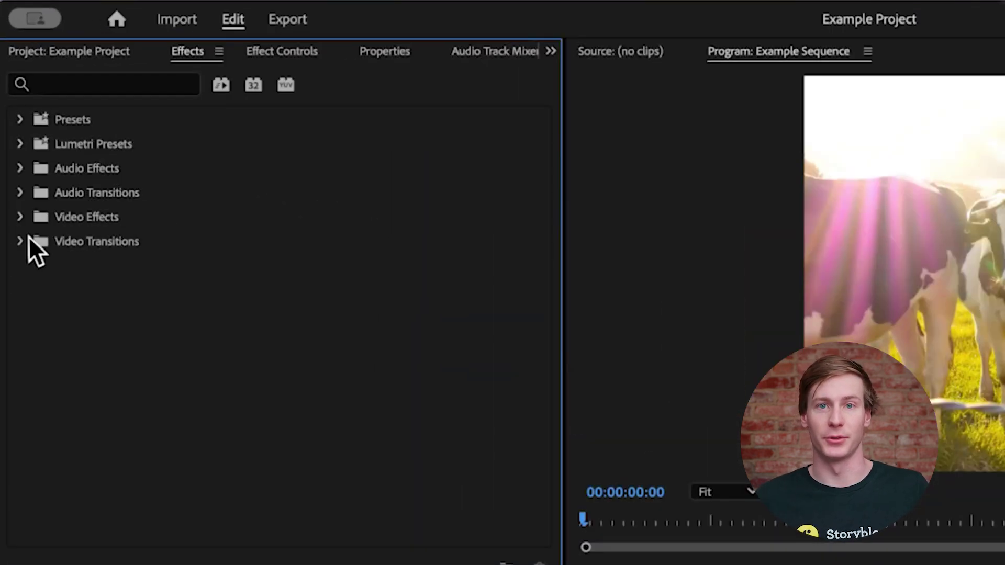
{"action": "left_click", "coordinate": [21, 242]}
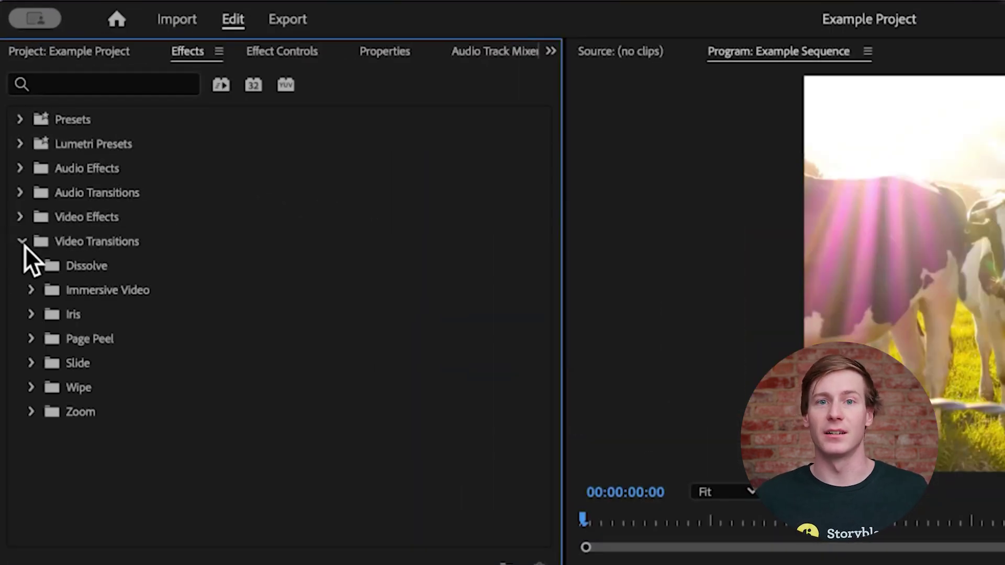
{"action": "left_click", "coordinate": [33, 266]}
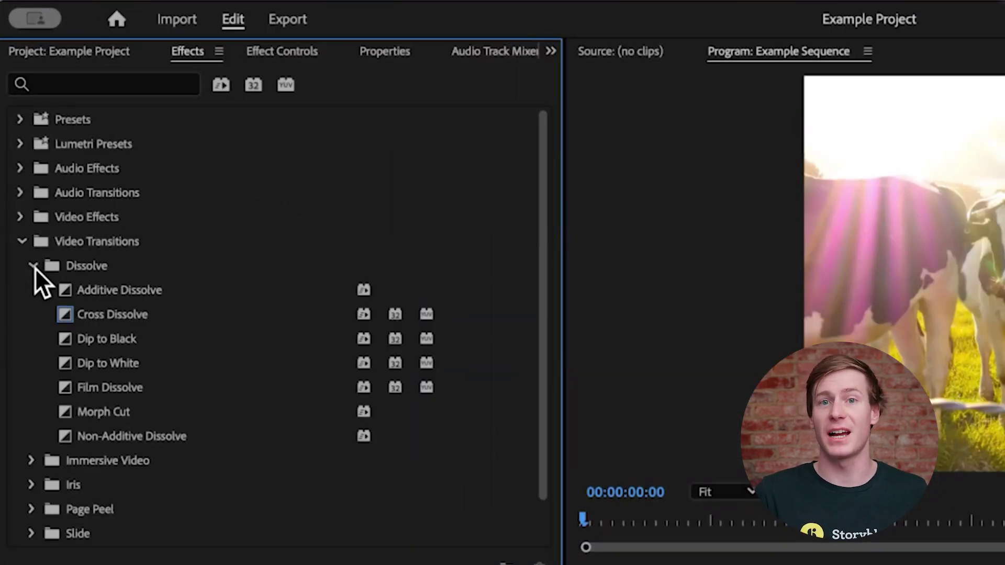
{"action": "scroll", "coordinate": [35, 268], "scroll_direction": "down", "scroll_amount": 2}
{"action": "left_click", "coordinate": [32, 512]}
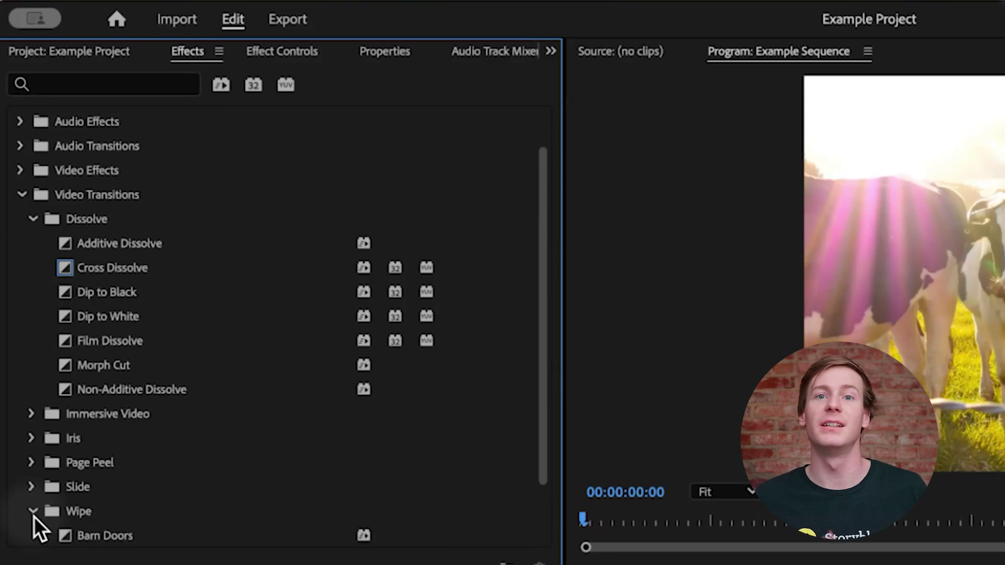
{"action": "scroll", "coordinate": [94, 506], "scroll_direction": "down", "scroll_amount": 3}
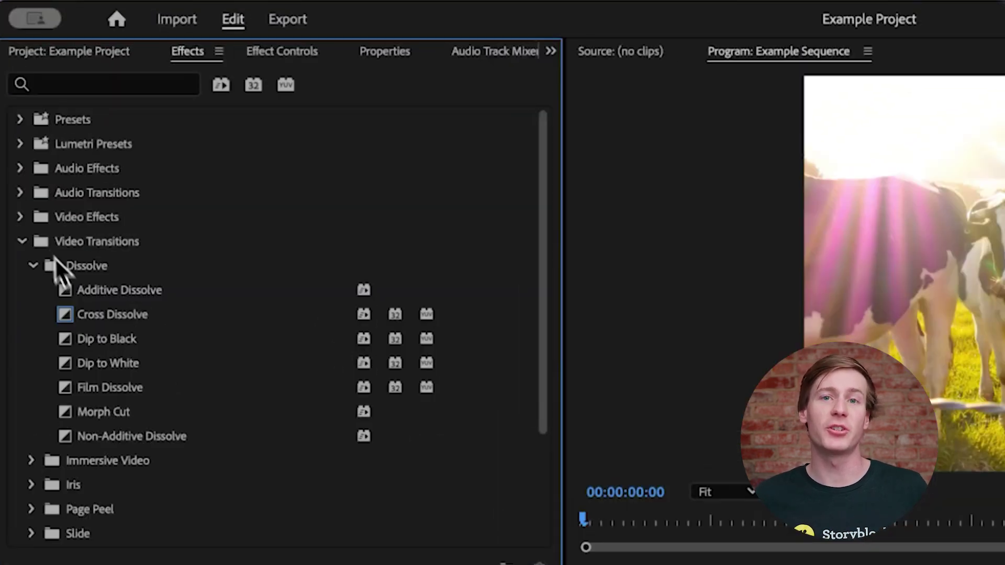
{"action": "left_click", "coordinate": [25, 196]}
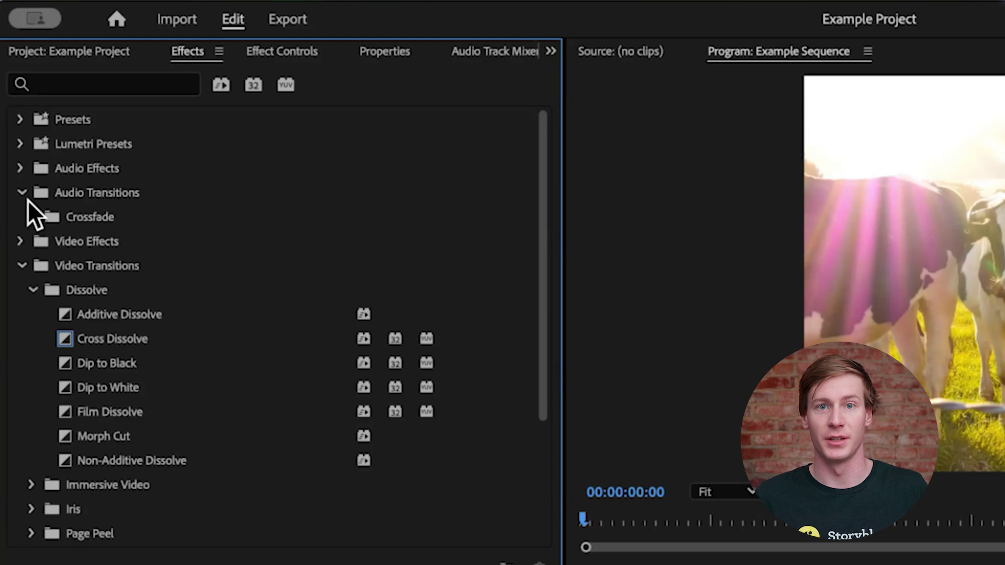
{"action": "left_click", "coordinate": [32, 217]}
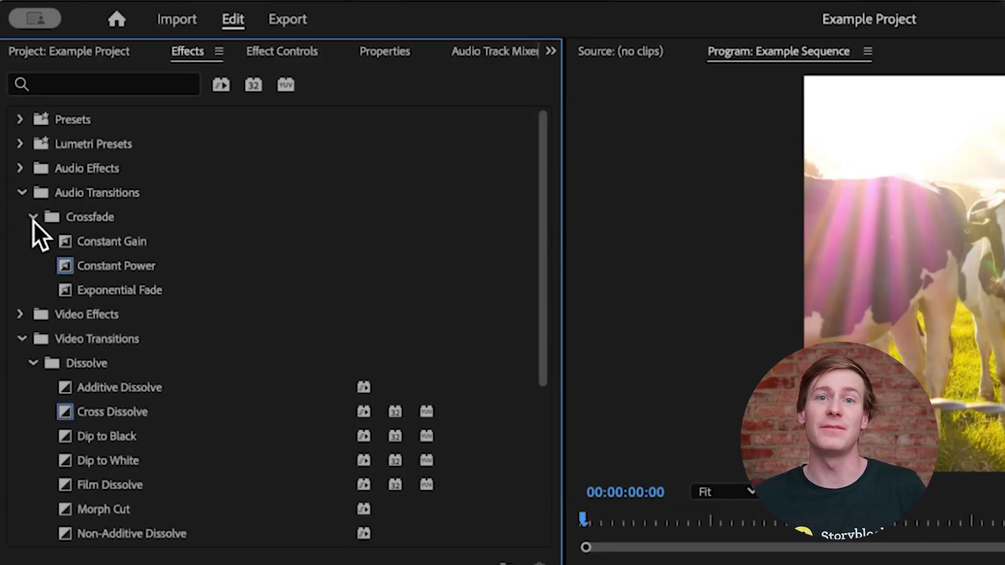
Drop a Constant Power crossfade on the A1 cow–sheep edit and extend it slightly
{"action": "left_click_drag", "start_coordinate": [126, 152], "coordinate": [311, 388]}
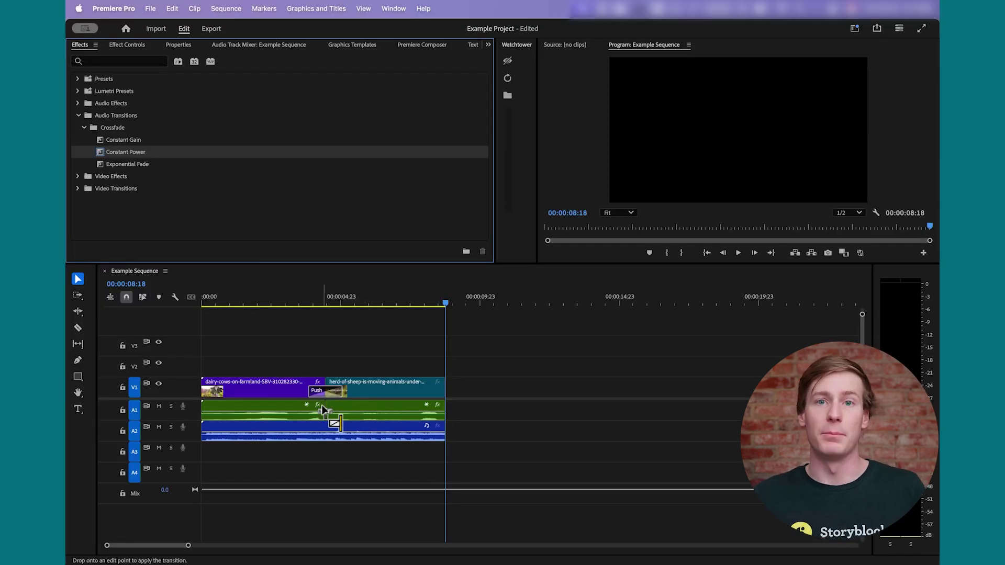
{"action": "left_click_drag", "start_coordinate": [328, 416], "coordinate": [346, 420]}
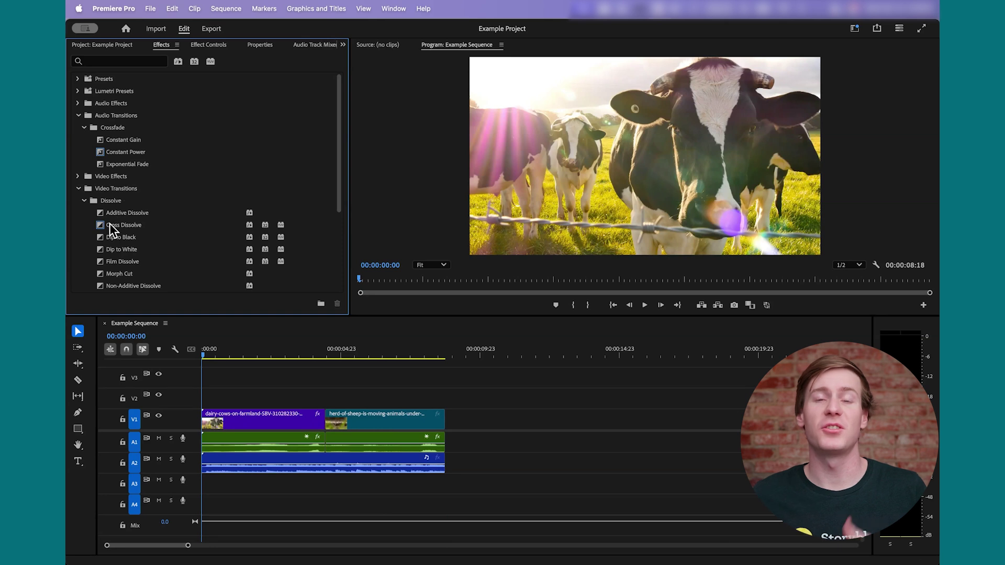
Apply Cross Dissolve at the cow–sheep cut, replace it with Dip to Black, and preview
{"action": "left_click", "coordinate": [106, 226]}
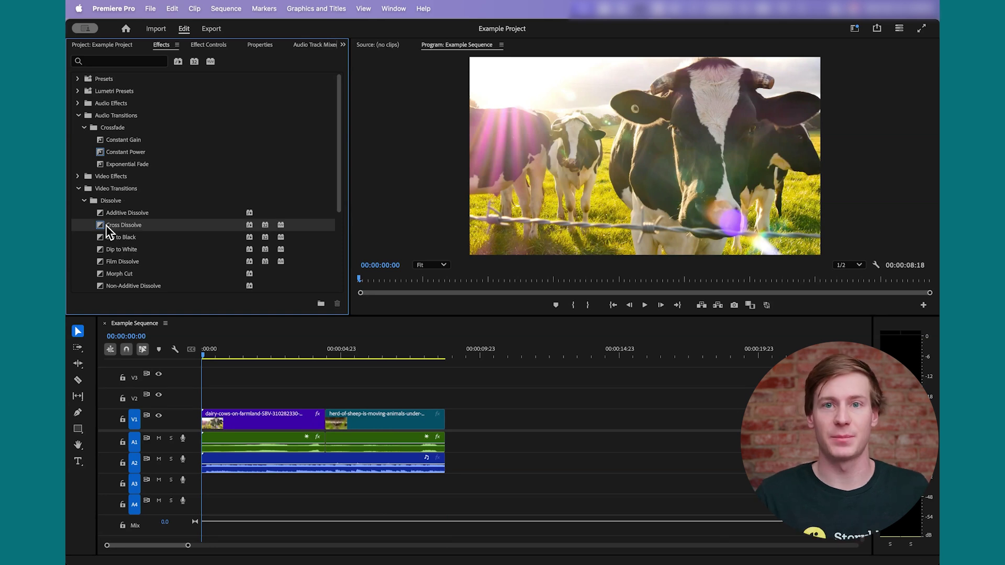
{"action": "left_click_drag", "start_coordinate": [105, 226], "coordinate": [325, 425]}
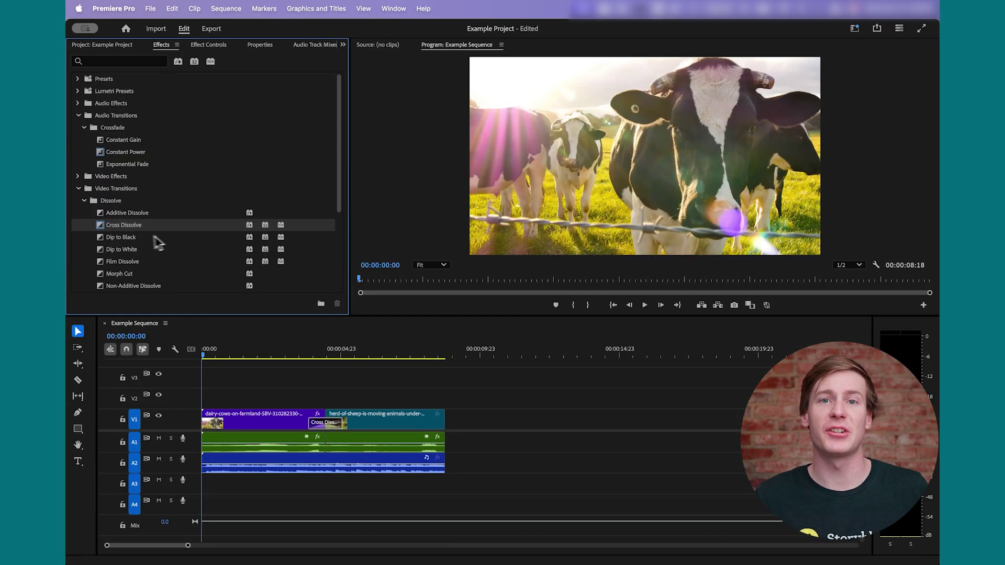
{"action": "left_click", "coordinate": [128, 238]}
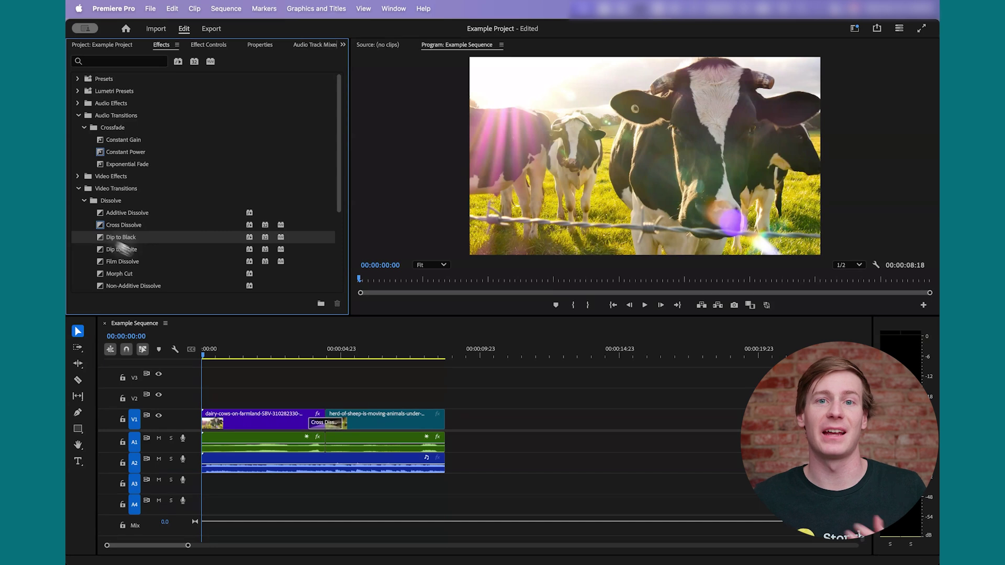
{"action": "left_click_drag", "start_coordinate": [124, 246], "coordinate": [330, 410]}
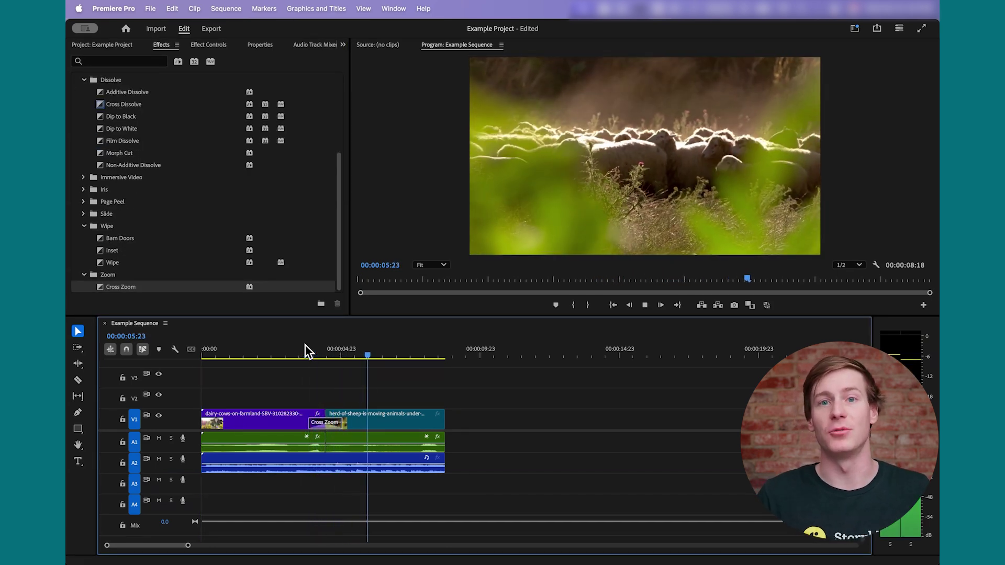
{"action": "key", "text": "space"}
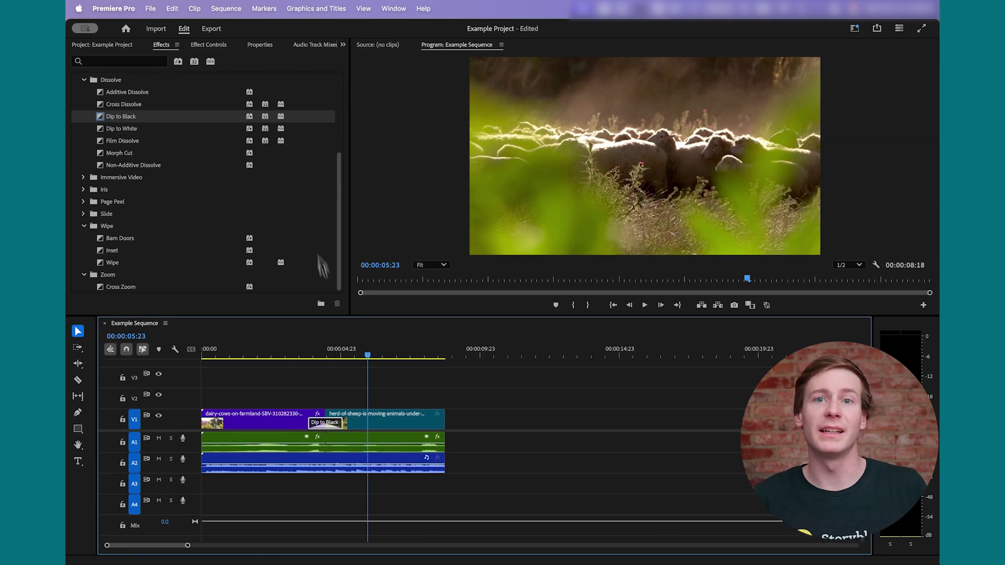
Make Dip to Black the default transition and apply it to both V1 clips
{"action": "left_click", "coordinate": [235, 120]}
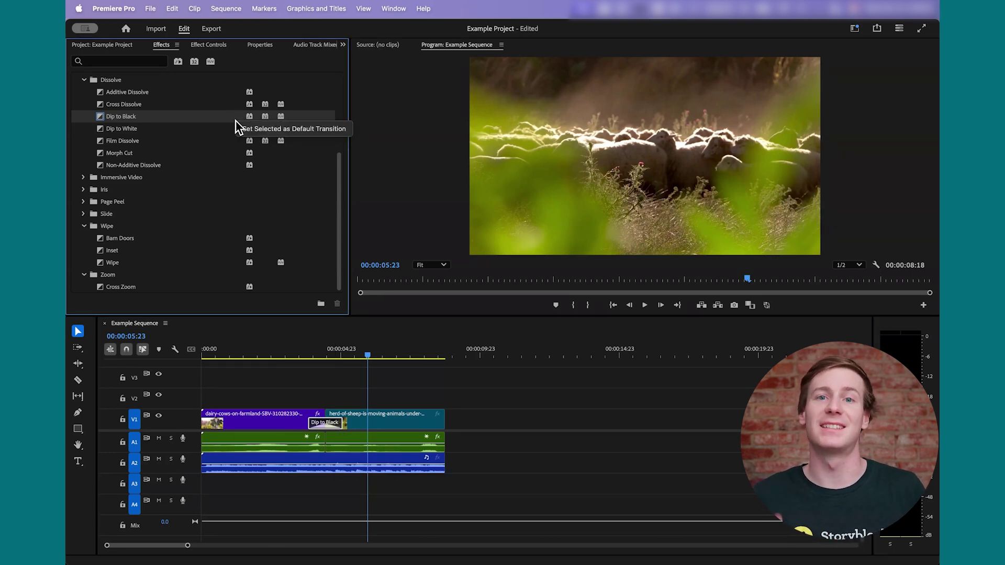
{"action": "left_click", "coordinate": [240, 130]}
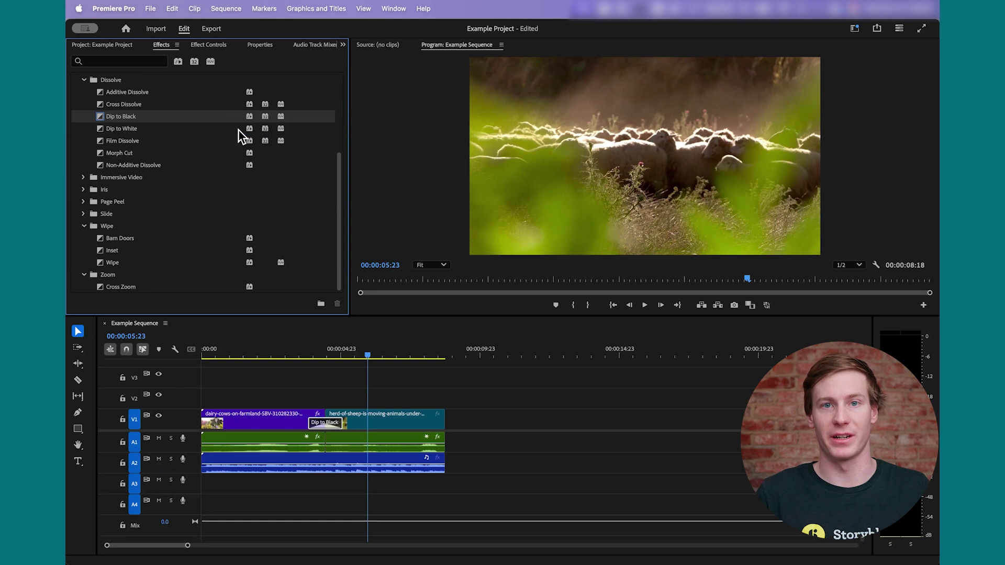
{"action": "left_click", "coordinate": [250, 376]}
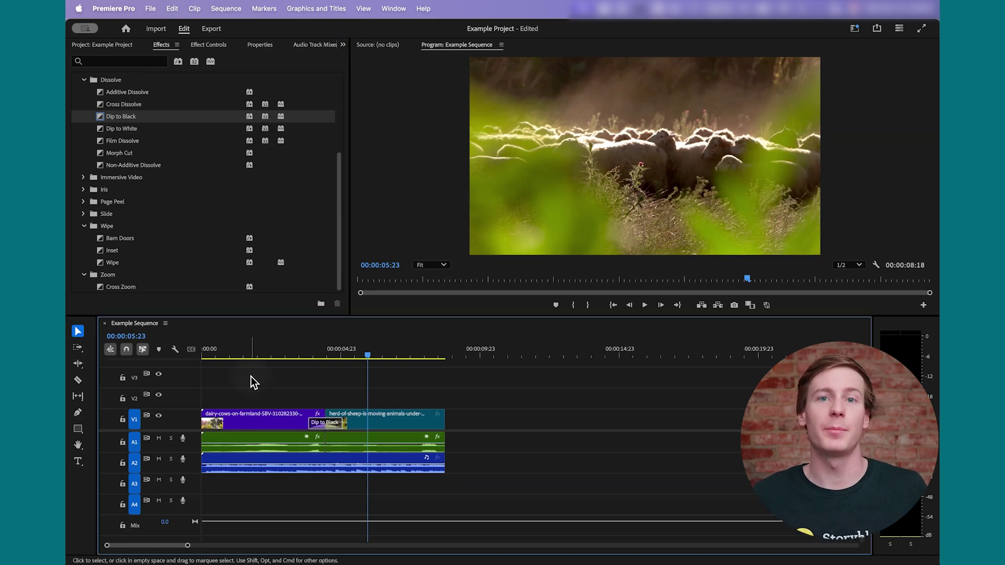
{"action": "left_click_drag", "start_coordinate": [252, 377], "coordinate": [361, 419]}
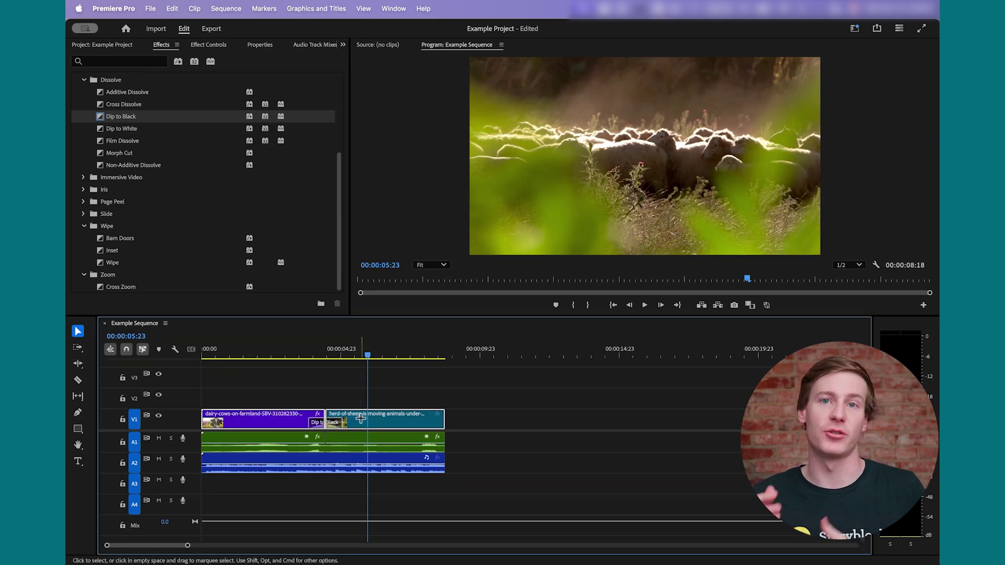
{"action": "key", "text": "super+d"}
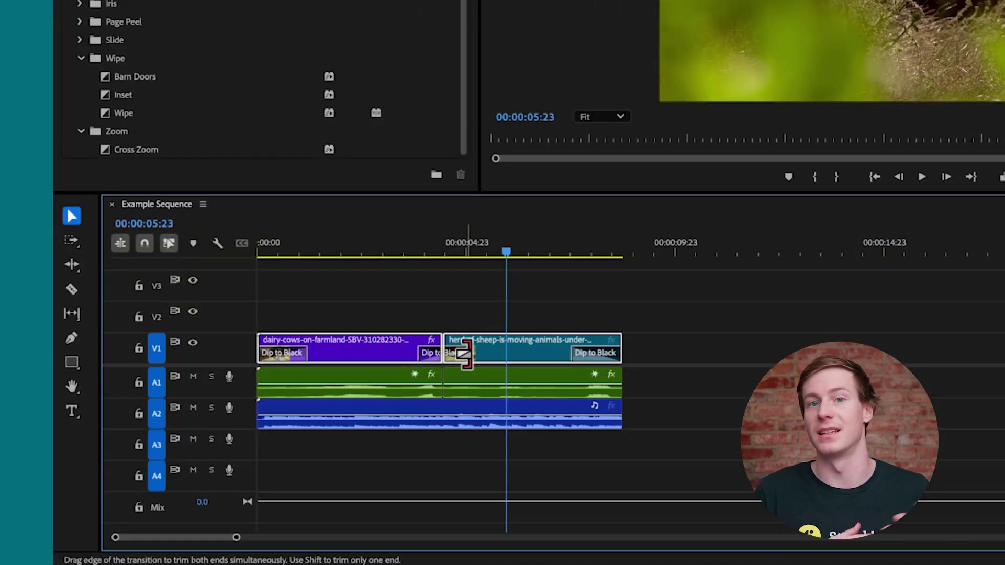
Resize the middle Dip to Black toward 00:00:01:20 and play it from before the cut
{"action": "mouse_move", "coordinate": [473, 354]}
{"action": "left_mouse_down"}
{"action": "mouse_move", "coordinate": [504, 355]}
{"action": "mouse_move", "coordinate": [454, 355]}
{"action": "left_mouse_up"}
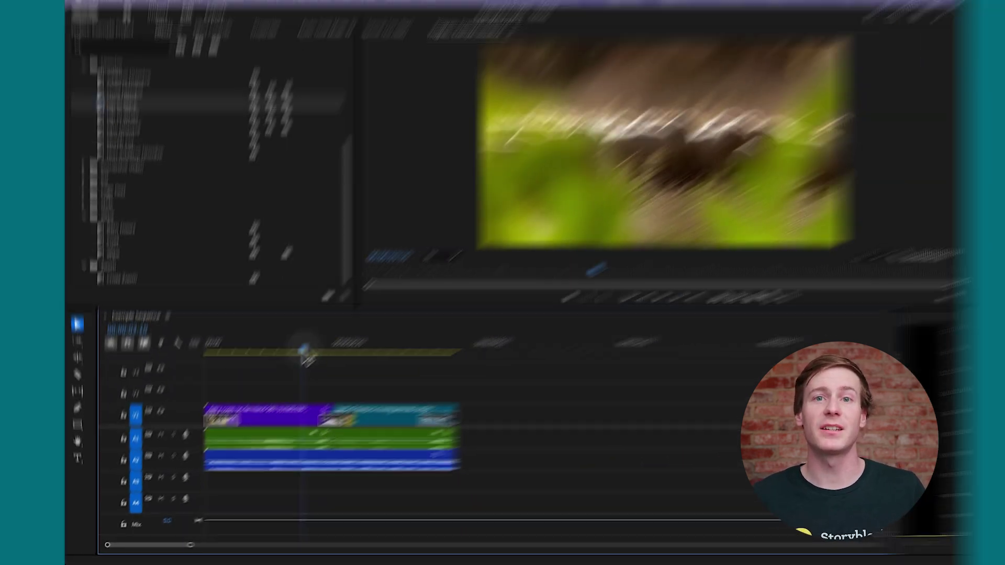
{"action": "left_click", "coordinate": [298, 356]}
{"action": "key", "text": "space"}
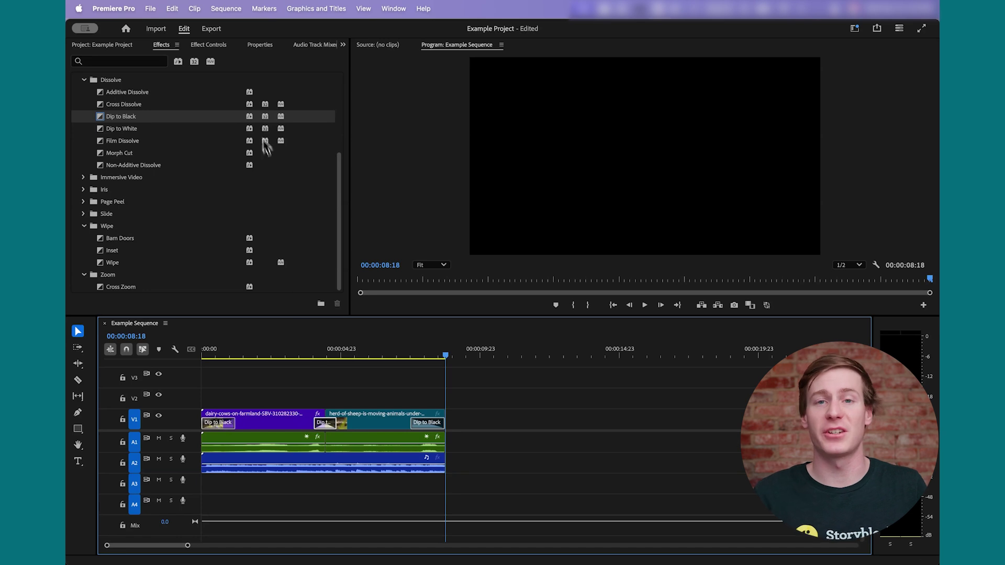
Inspect the middle Dip to Black in Effect Controls, scrub the cut, then delete it
{"action": "left_click", "coordinate": [225, 48]}
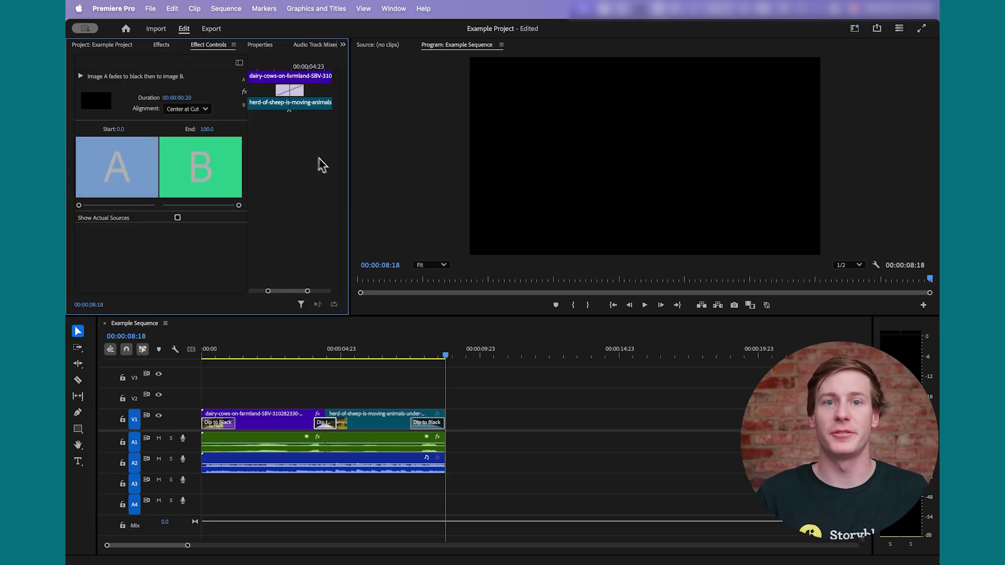
{"action": "left_click_drag", "start_coordinate": [350, 169], "coordinate": [488, 162]}
{"action": "left_click_drag", "start_coordinate": [382, 292], "coordinate": [330, 296]}
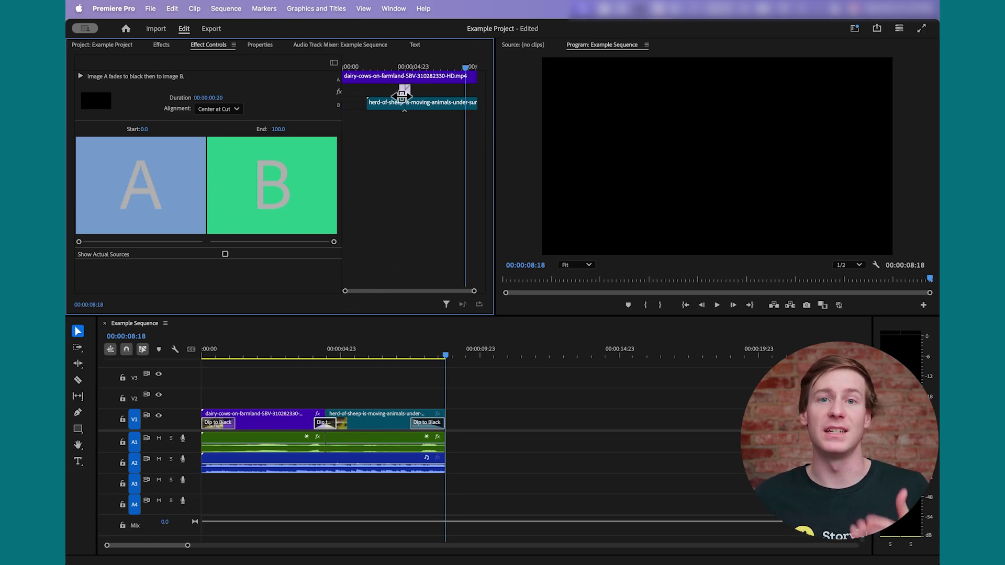
{"action": "left_click_drag", "start_coordinate": [403, 93], "coordinate": [403, 93]}
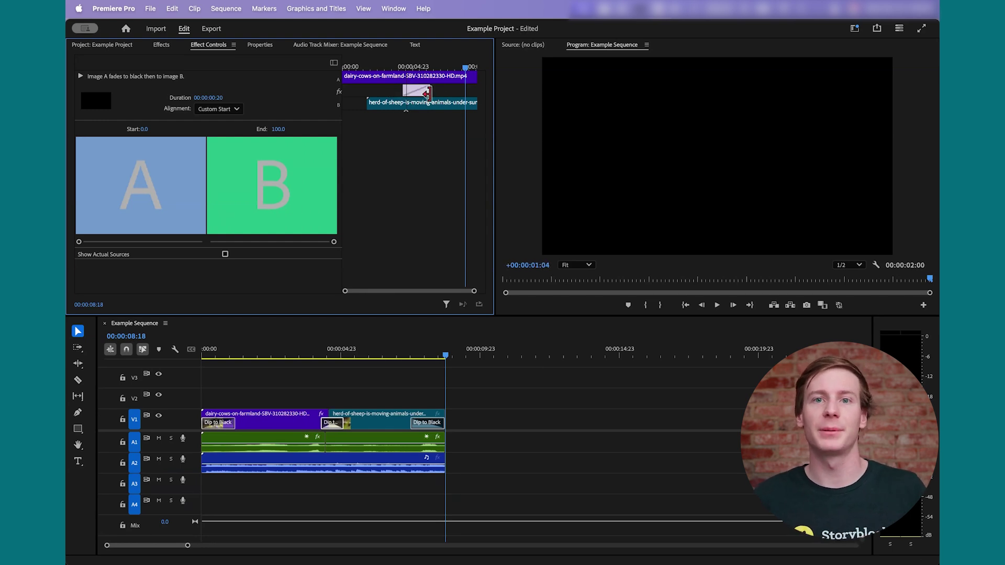
{"action": "left_click_drag", "start_coordinate": [401, 68], "coordinate": [430, 72]}
{"action": "key", "text": "Delete"}
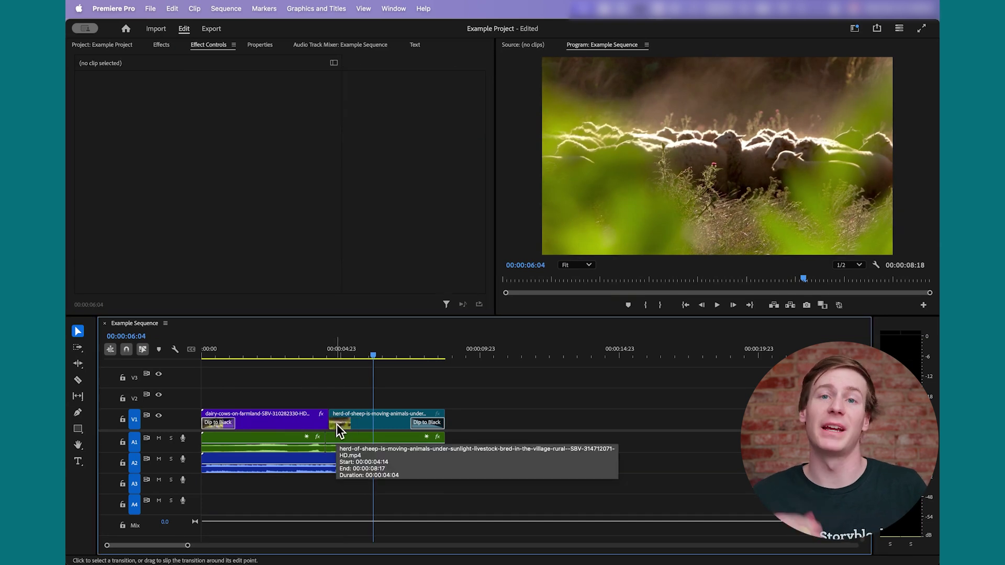
{"action": "left_click", "coordinate": [308, 422]}
Move the cow clip up to V2 and add an Opacity keyframe at 03:14
{"action": "mouse_move", "coordinate": [296, 422]}
{"action": "left_mouse_down"}
{"action": "mouse_move", "coordinate": [314, 402]}
{"action": "mouse_move", "coordinate": [373, 402]}
{"action": "mouse_move", "coordinate": [333, 425]}
{"action": "mouse_move", "coordinate": [290, 425]}
{"action": "left_mouse_up"}
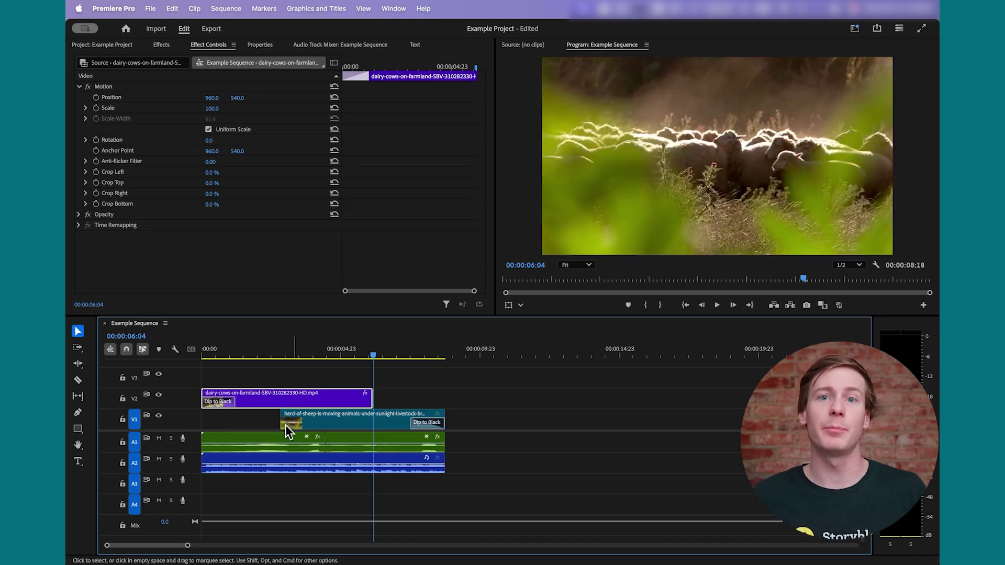
{"action": "left_click", "coordinate": [302, 354]}
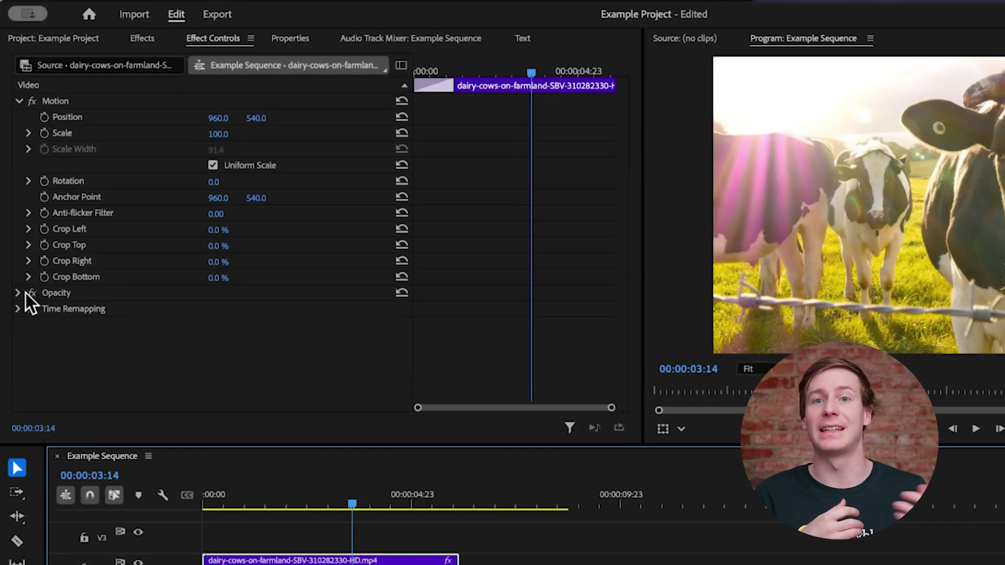
{"action": "left_click", "coordinate": [25, 293]}
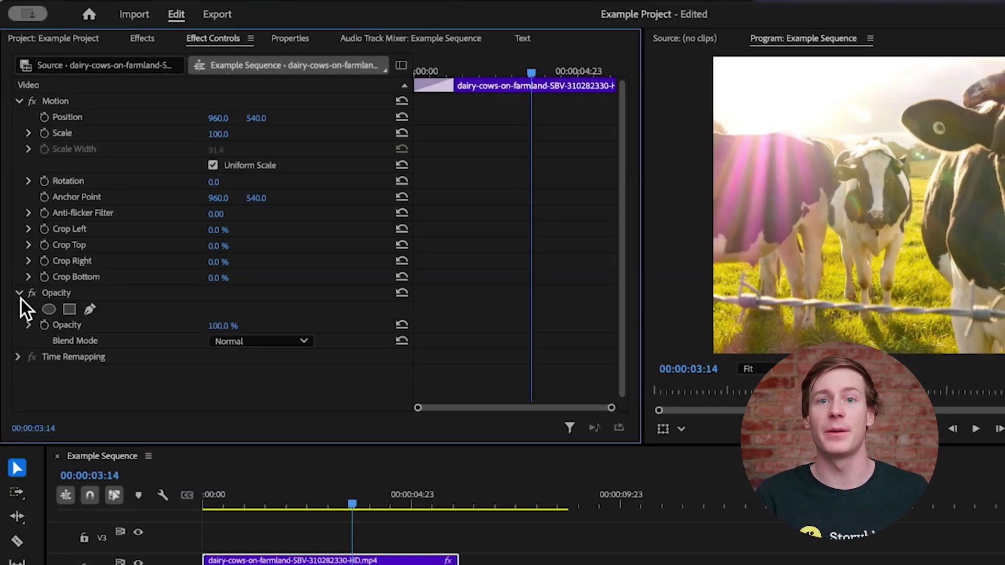
{"action": "left_click", "coordinate": [45, 326]}
Add a 0% Opacity keyframe at 04:11 and play back the fade
{"action": "left_click_drag", "start_coordinate": [531, 72], "coordinate": [561, 72]}
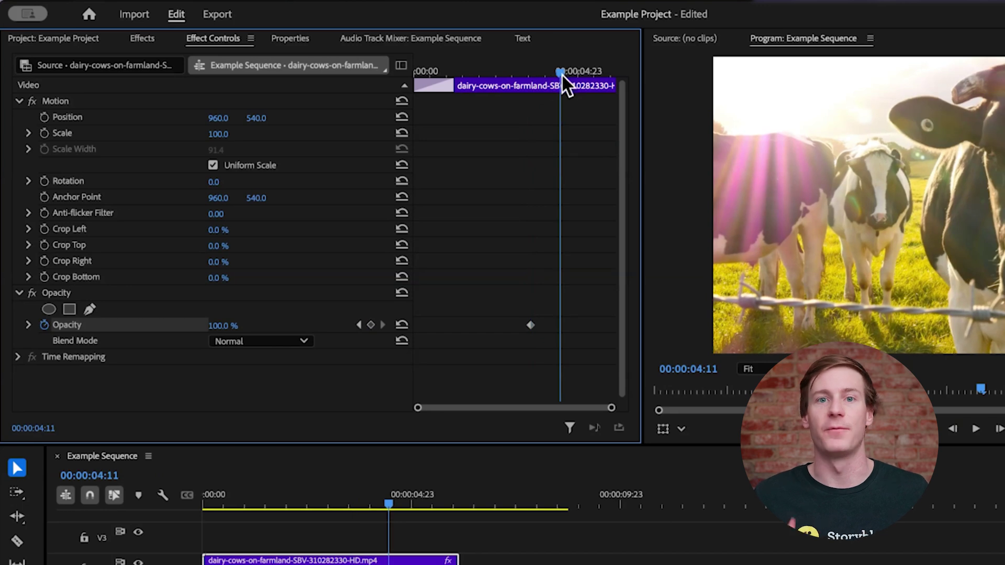
{"action": "left_click", "coordinate": [363, 328]}
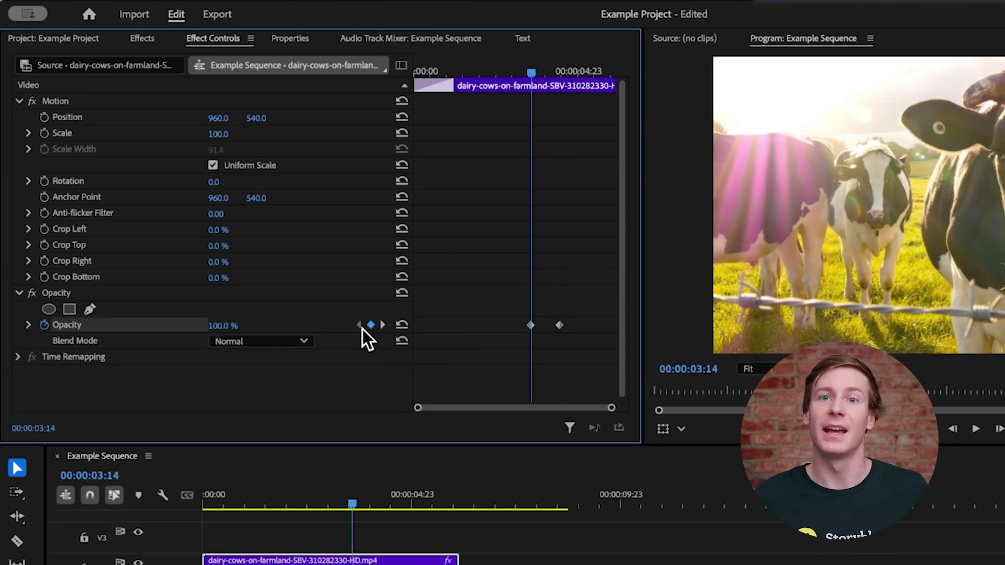
{"action": "left_click", "coordinate": [381, 330]}
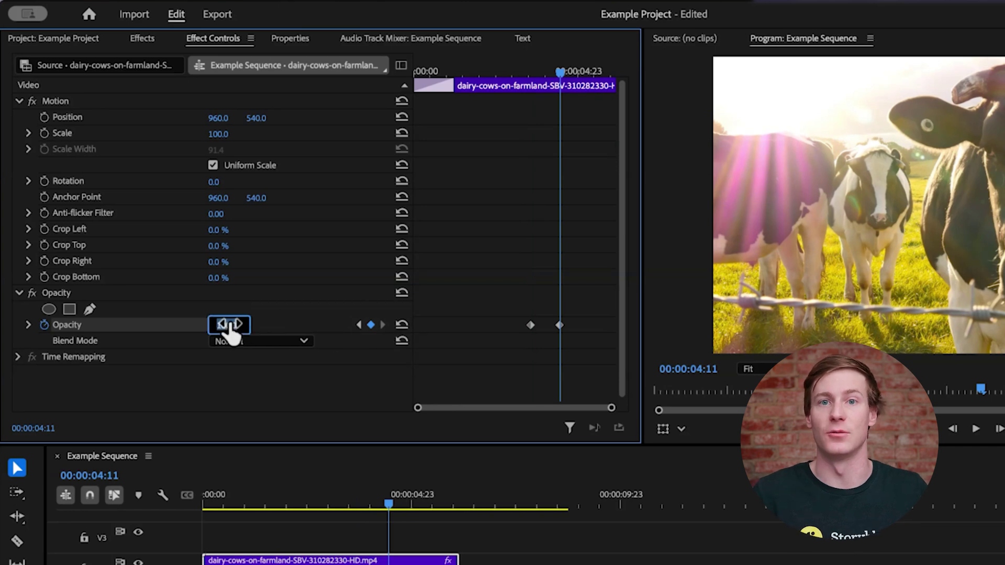
{"action": "type", "text": "0"}
{"action": "key", "text": "Return"}
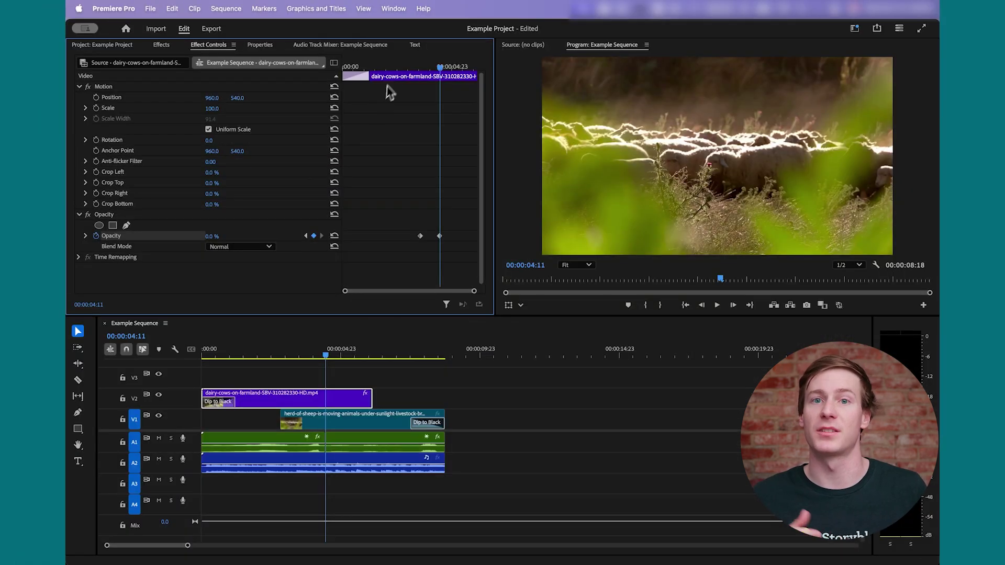
{"action": "left_click", "coordinate": [394, 70]}
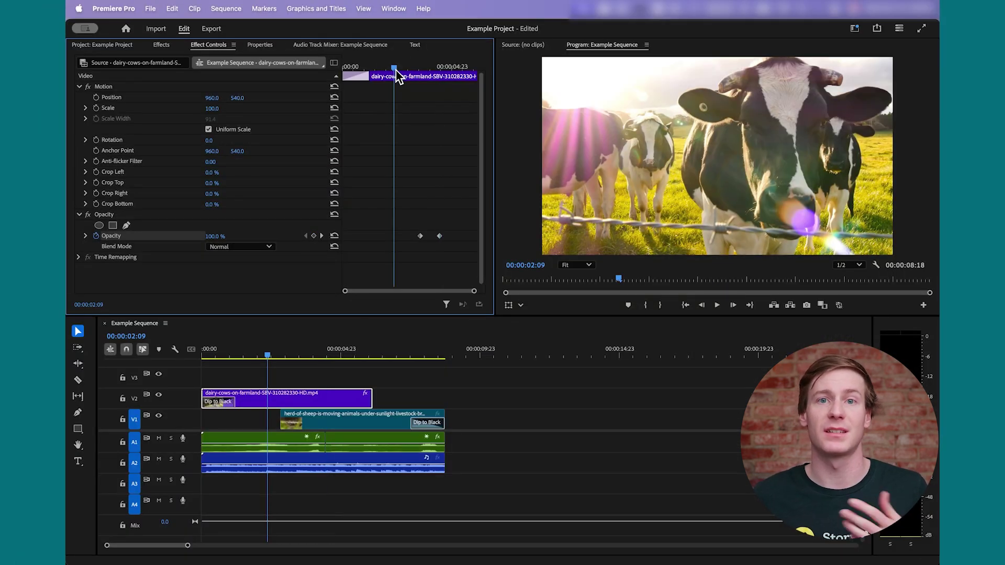
{"action": "key", "text": "space"}
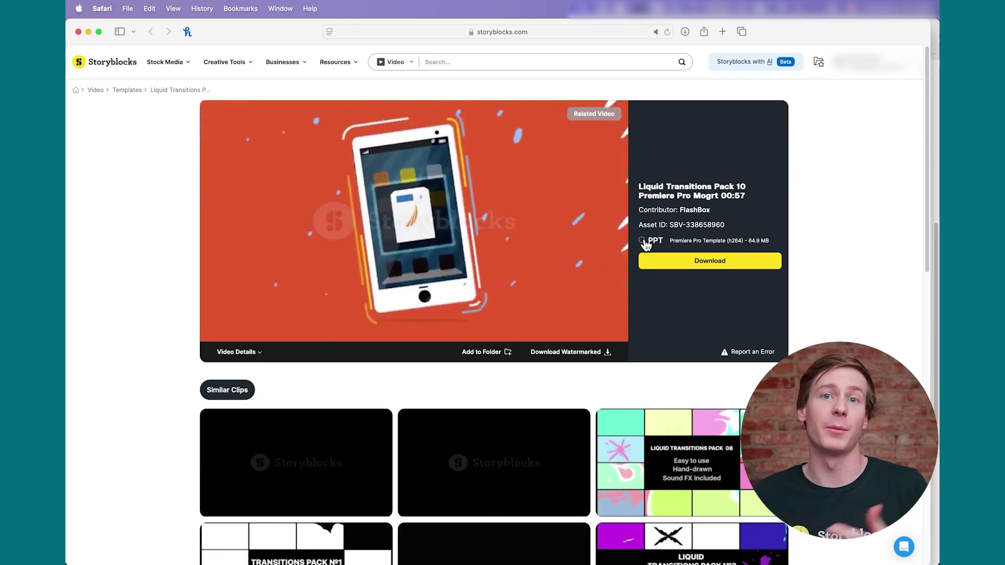
Choose the PPT format and download Liquid Transitions Pack 10
{"action": "left_click", "coordinate": [643, 242]}
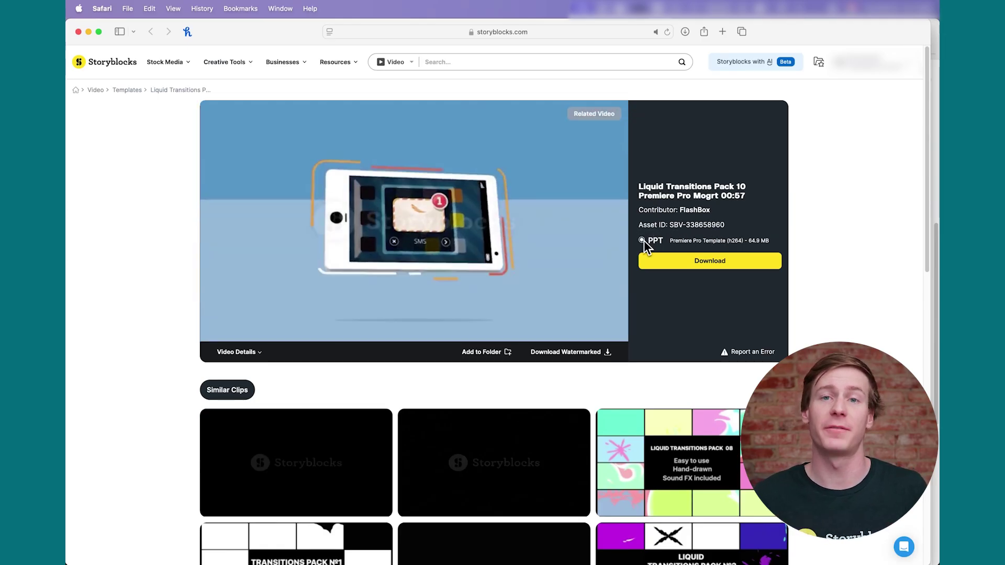
{"action": "left_click", "coordinate": [661, 264]}
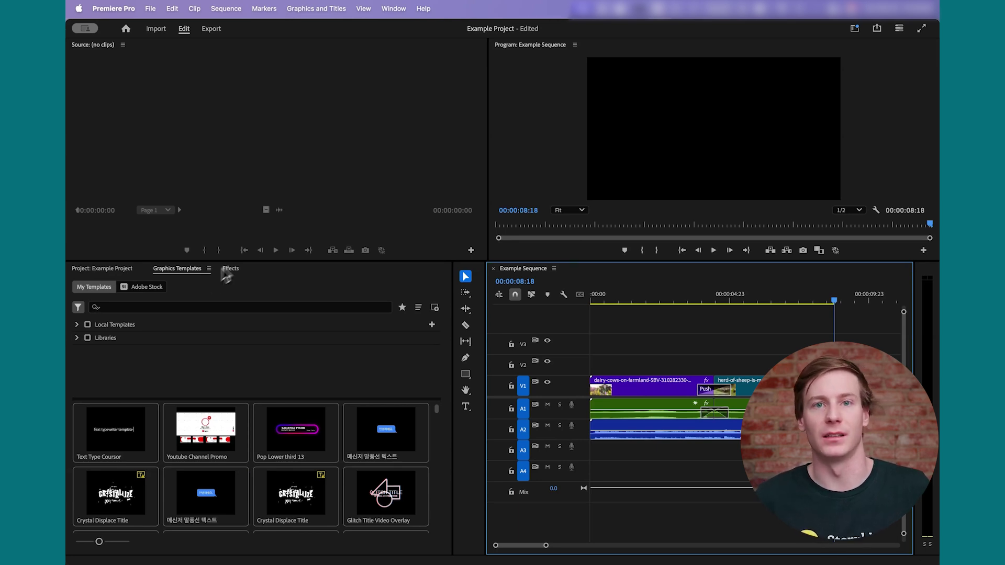
Install Transition 01.mogrt from the Graphics Templates panel
{"action": "left_click", "coordinate": [393, 9]}
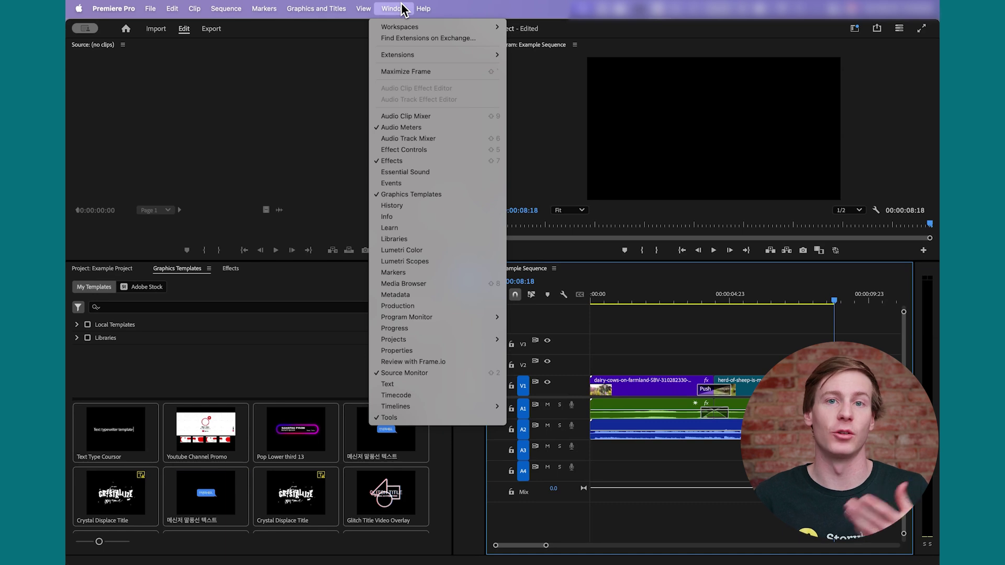
{"action": "left_click", "coordinate": [469, 195]}
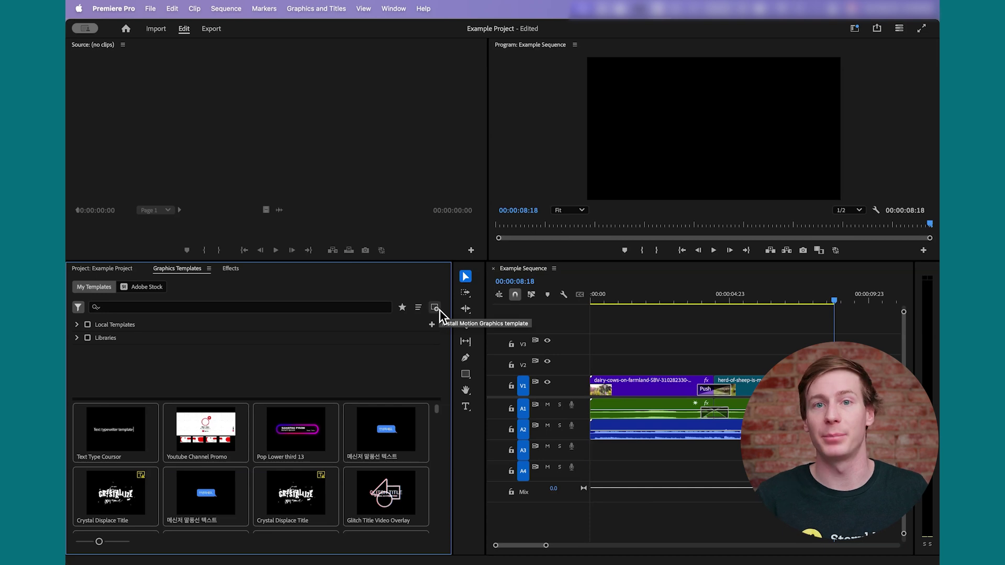
{"action": "left_click", "coordinate": [438, 310]}
{"action": "left_click", "coordinate": [478, 122]}
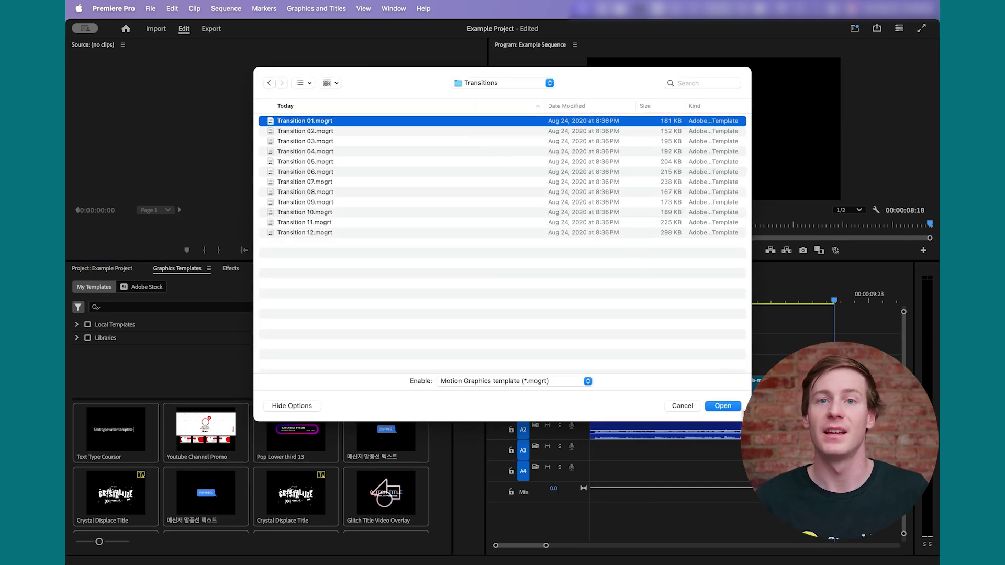
{"action": "left_click", "coordinate": [738, 408]}
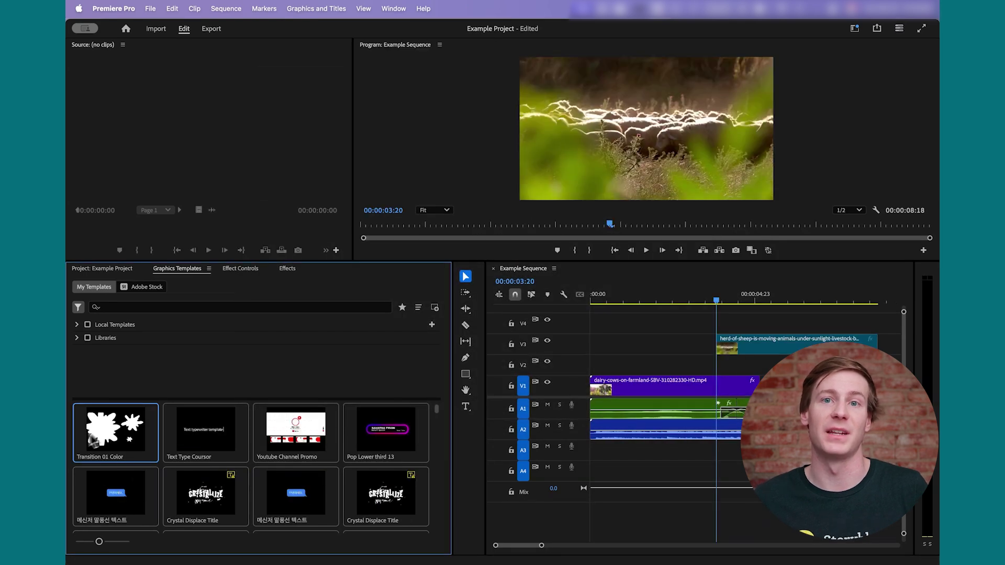
Place Transition 01 Color on the timeline, apply Track Matte Key to the sheep clip, and play
{"action": "left_click_drag", "start_coordinate": [116, 432], "coordinate": [726, 322]}
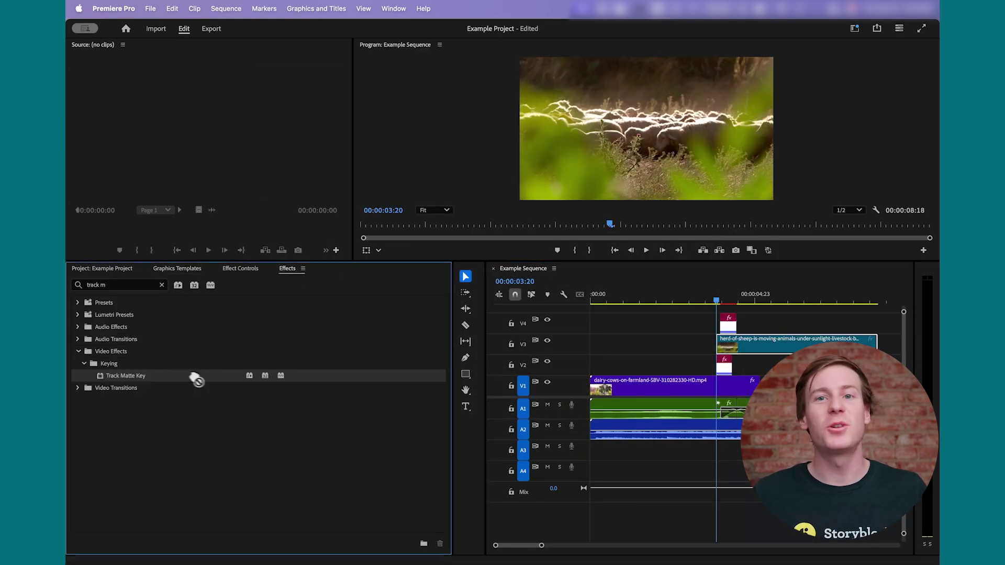
{"action": "left_click_drag", "start_coordinate": [196, 379], "coordinate": [785, 343]}
{"action": "left_click", "coordinate": [240, 267]}
{"action": "scroll", "coordinate": [159, 471], "scroll_direction": "down", "scroll_amount": 5}
{"action": "left_click", "coordinate": [609, 299]}
{"action": "key", "text": "space"}
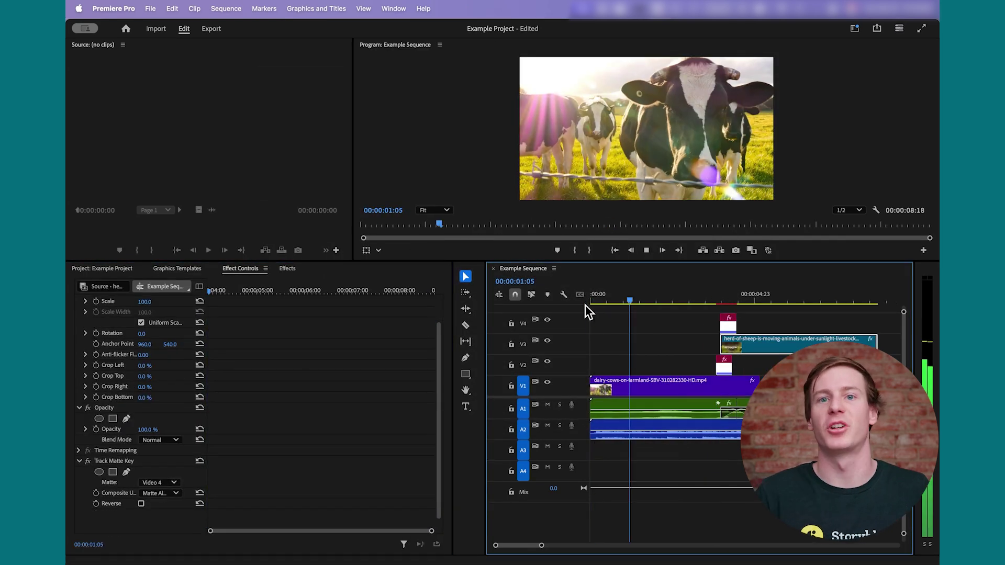